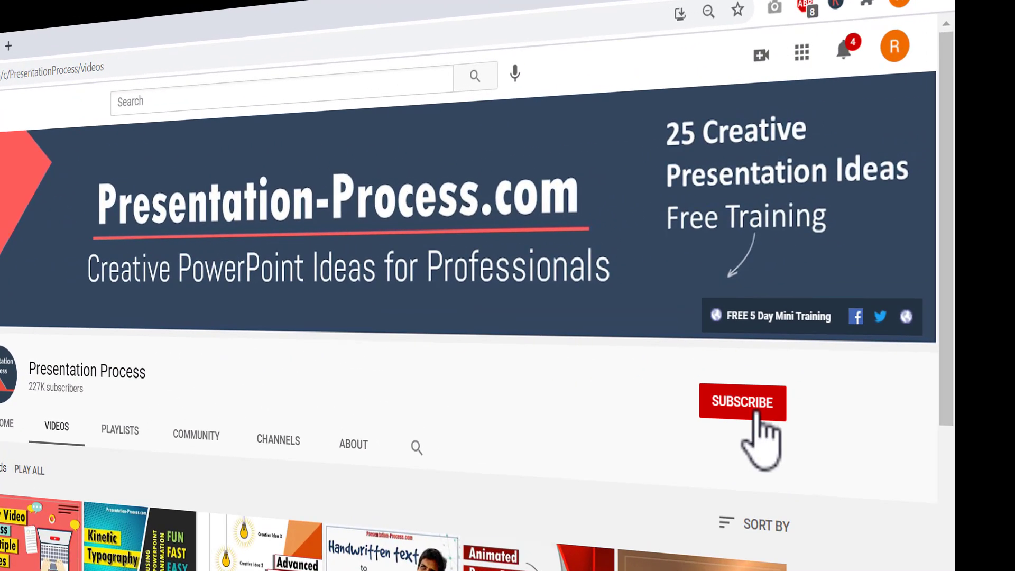
Step: Subscribe to the Presentation Process channel with notifications set to All
left_click(755, 414)
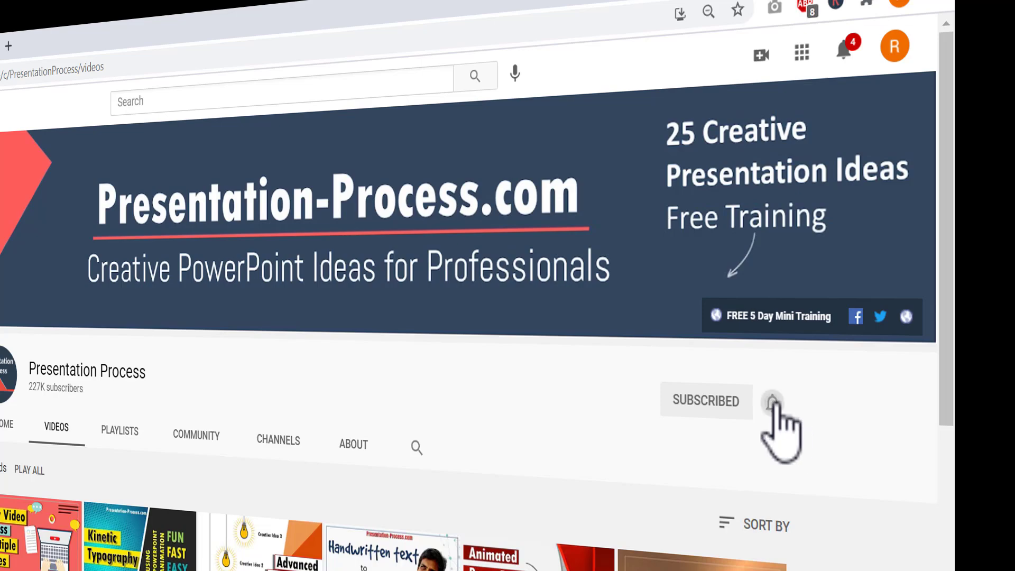
left_click(772, 402)
left_click(817, 451)
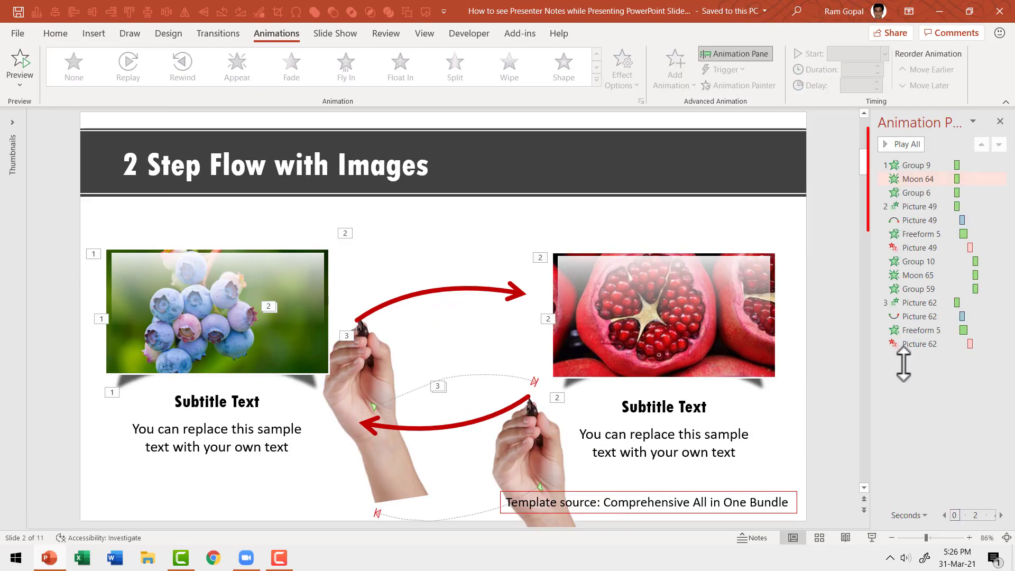
Step: Show slide 2's speaker notes, then start Presenter View from slide 1 with Alt+F5
left_click(753, 538)
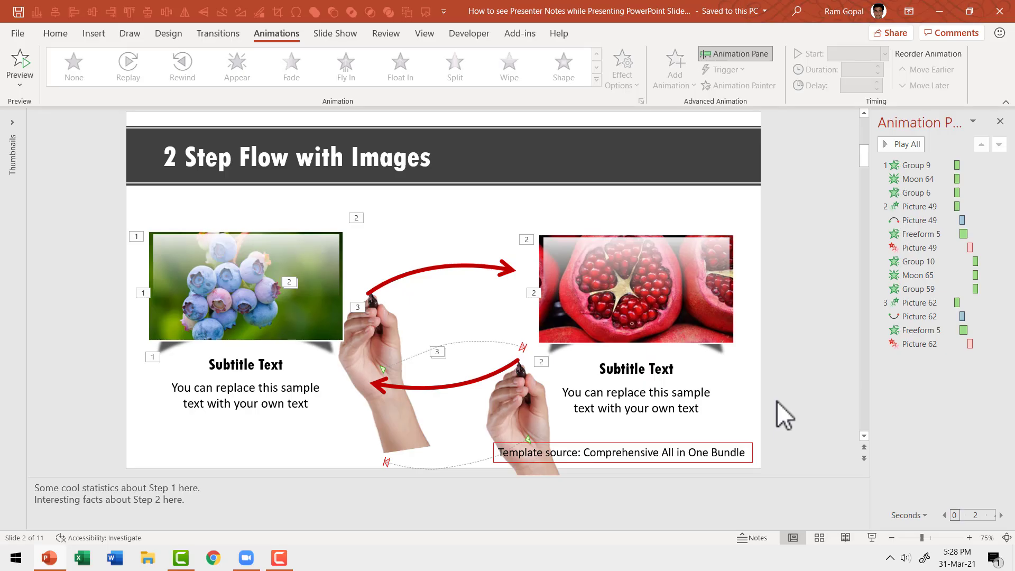
key("alt+F5")
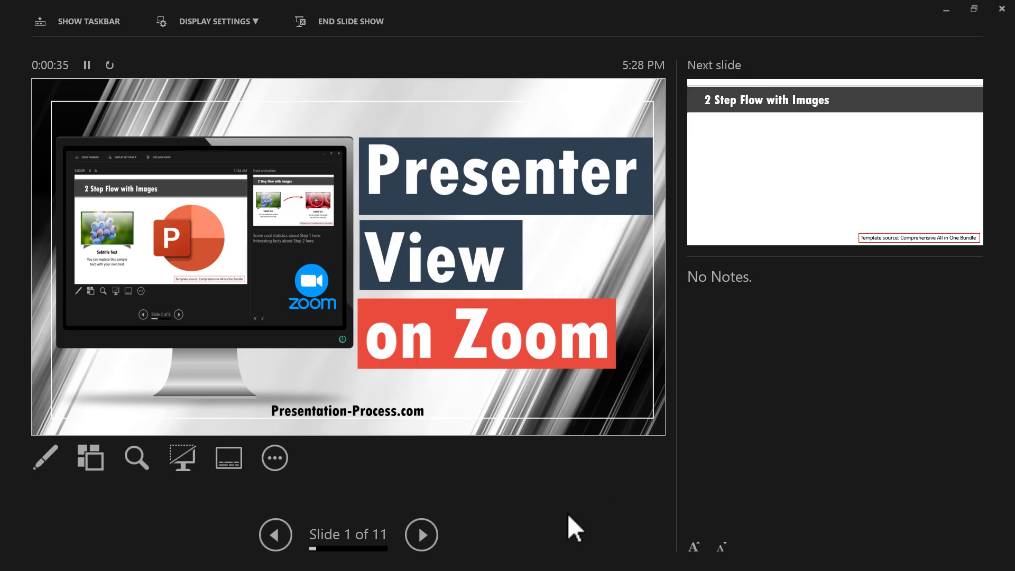
Step: Advance to slide 2 and play its blueberry, pomegranate and both red-arrow animations
left_click(423, 535)
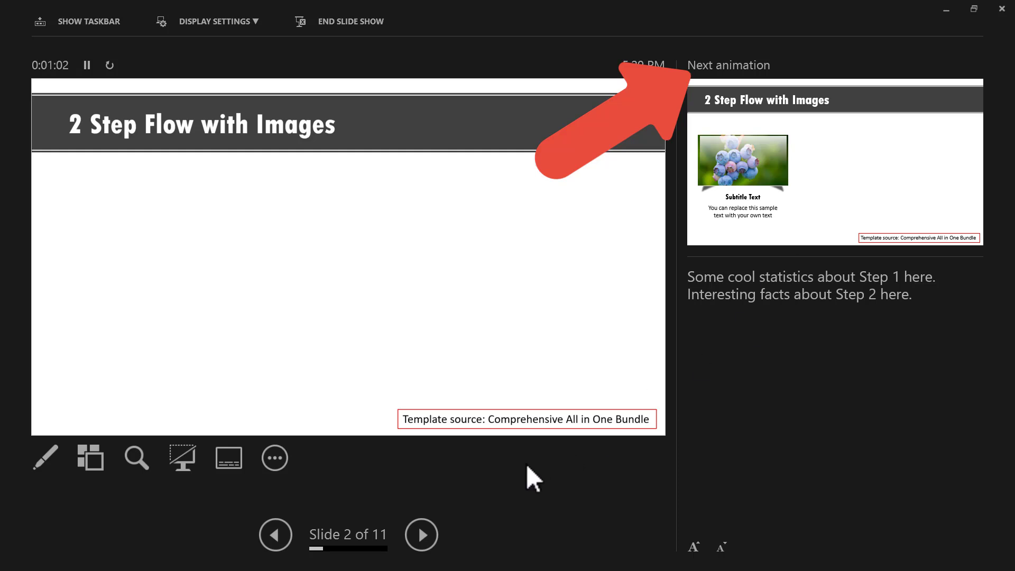
left_click(434, 534)
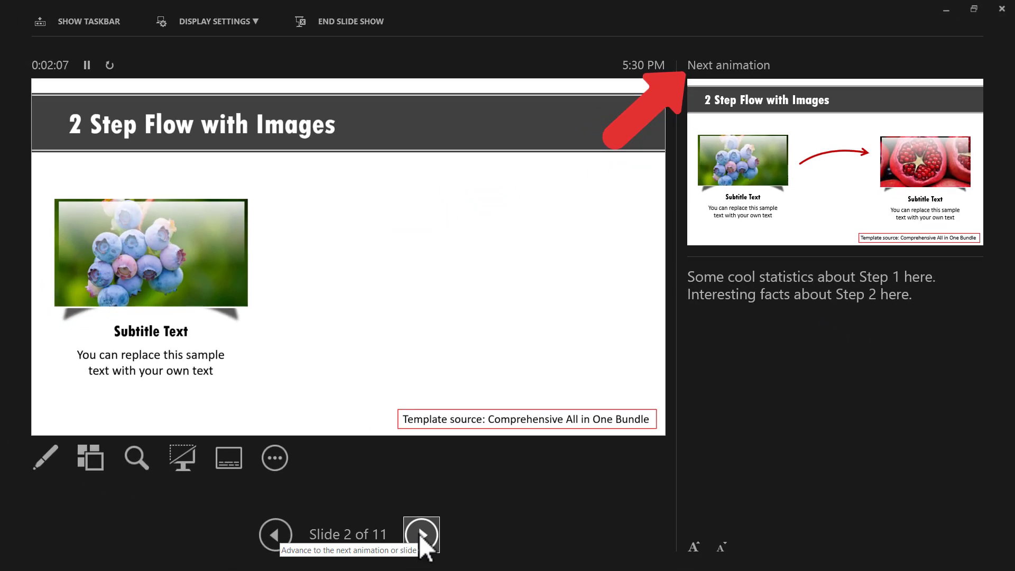
left_click(420, 534)
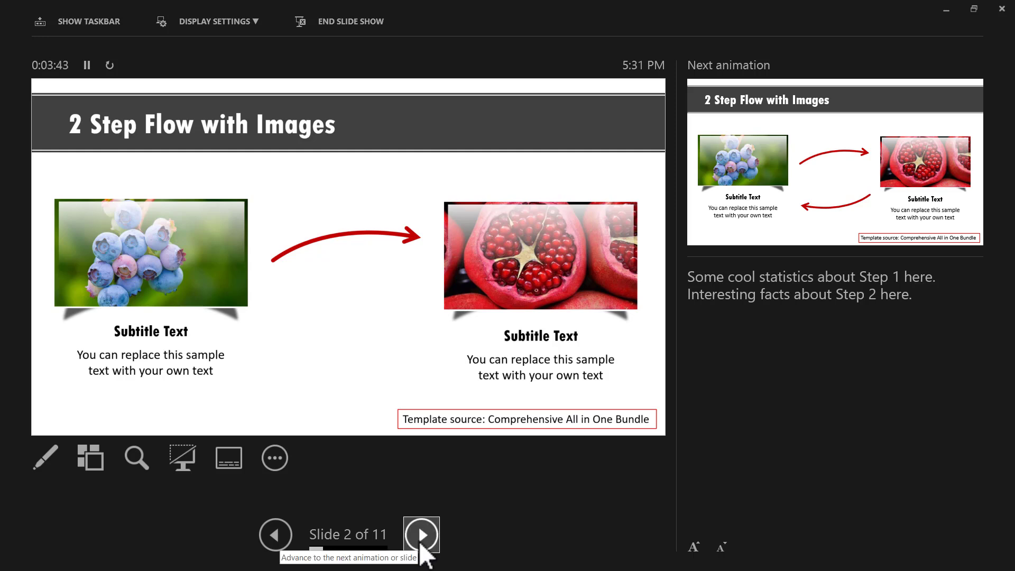
left_click(422, 540)
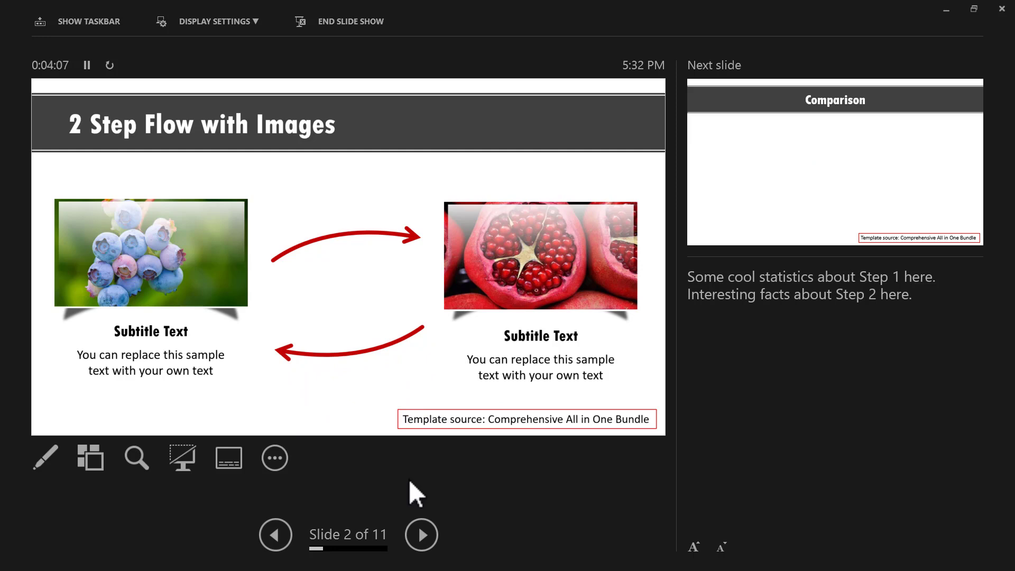
Step: Draw a red freehand circle with the Pen in the gap between the two images
left_click(47, 464)
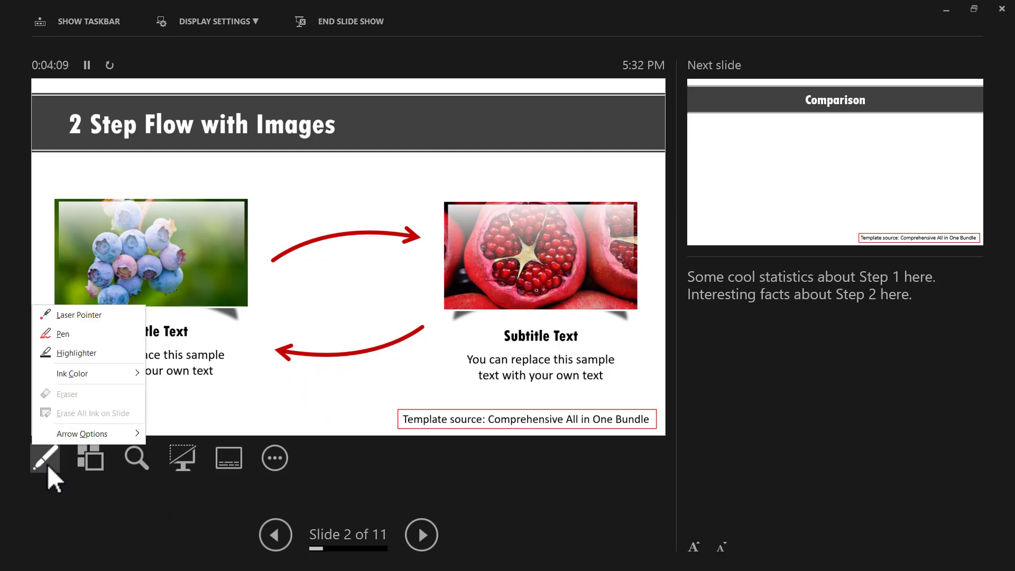
left_click(71, 339)
mouse_move(349, 188)
left_mouse_down()
mouse_move(324, 227)
mouse_move(350, 200)
left_mouse_up()
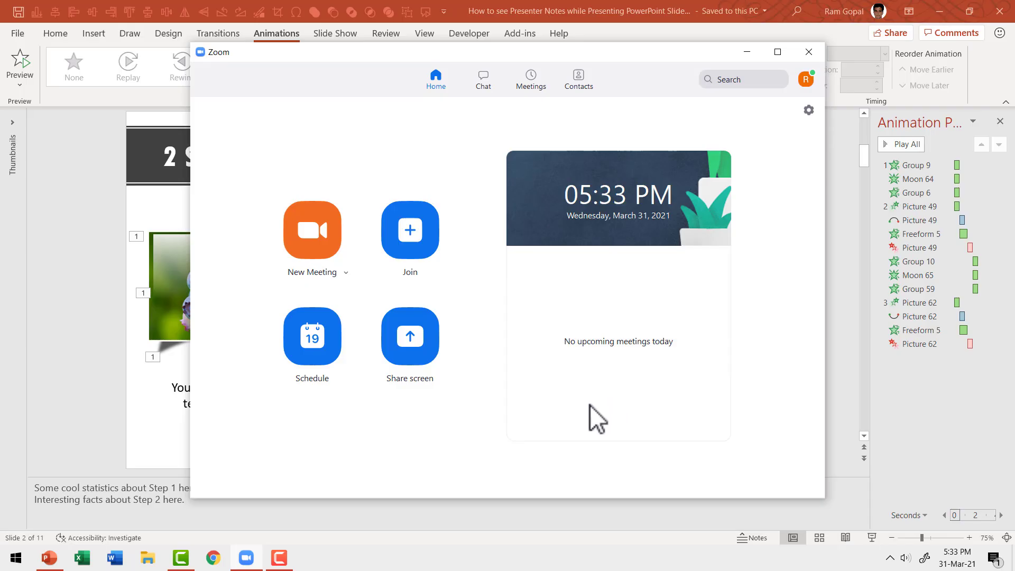
Step: Start a new Zoom meeting with video and share the PowerPoint window
left_click(315, 243)
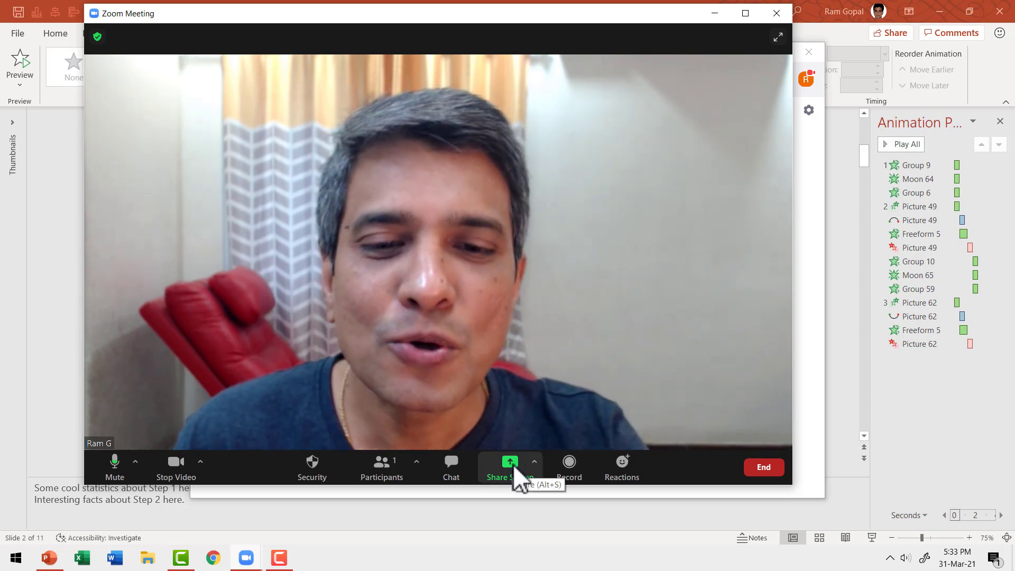
left_click(513, 464)
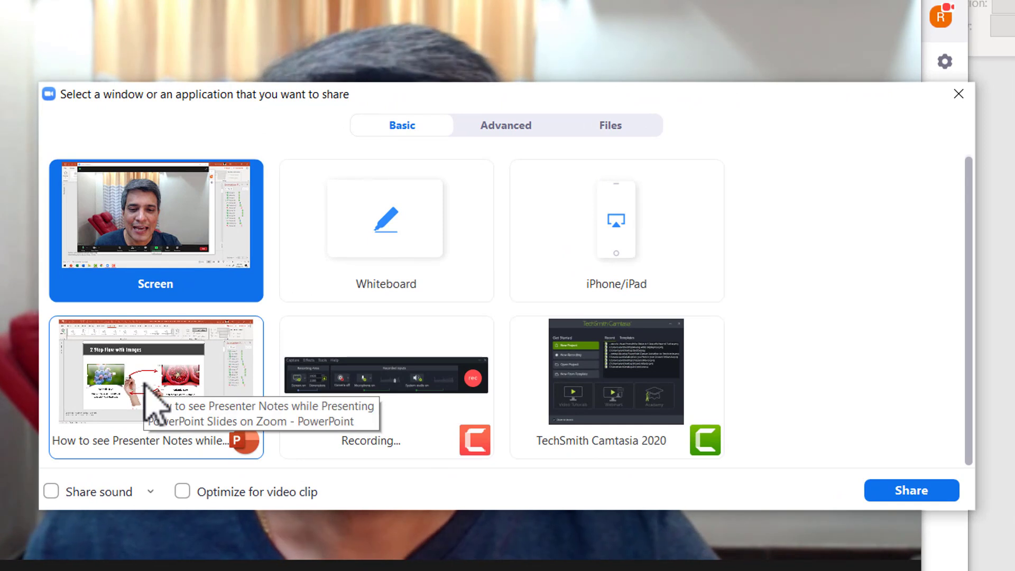
left_click(145, 384)
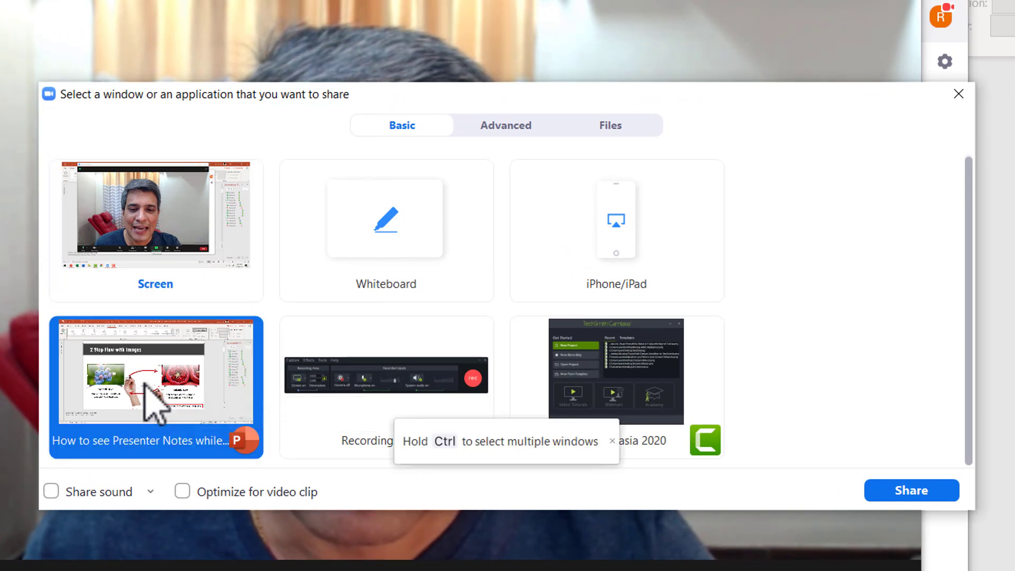
left_click(917, 489)
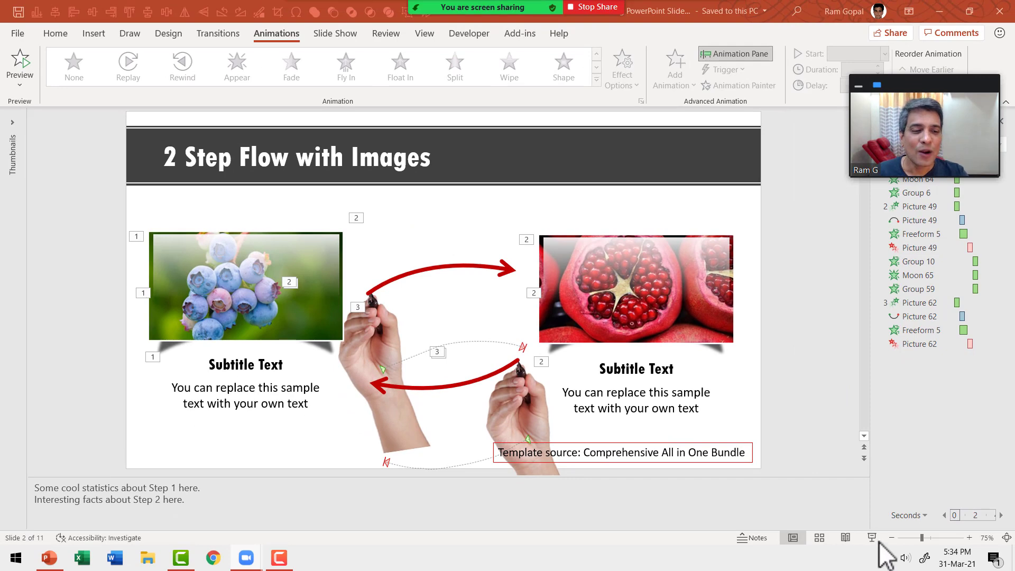
left_click(872, 535)
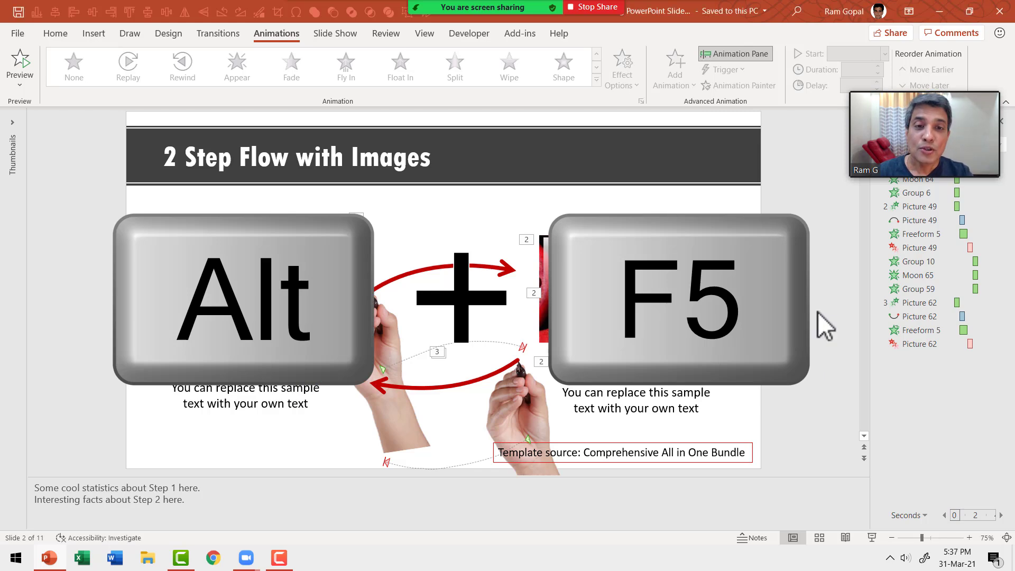
Step: Start Presenter View with Alt+F5 and advance to slide 2's blueberry image and subtitle
key("alt+F5")
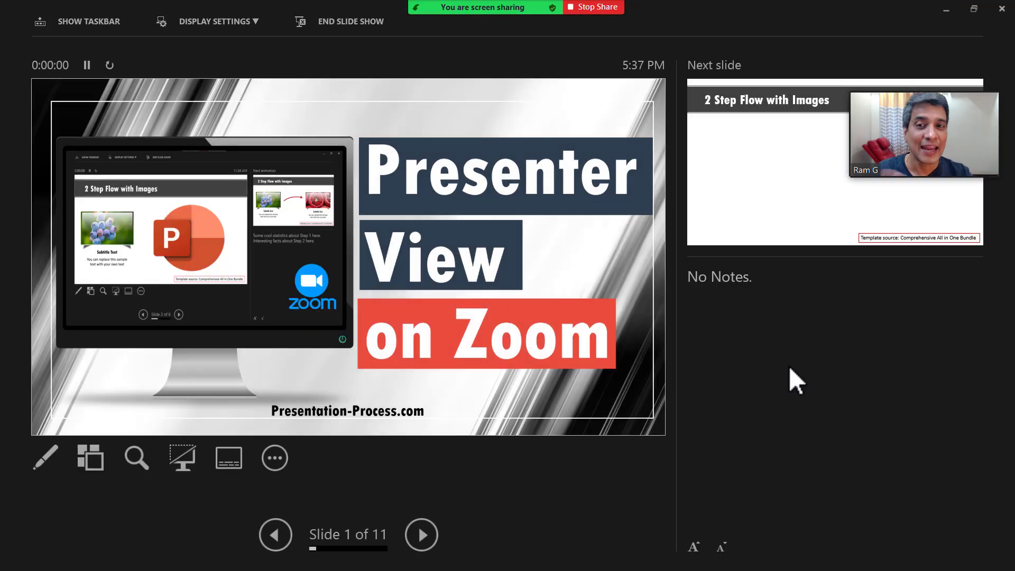
left_click(423, 534)
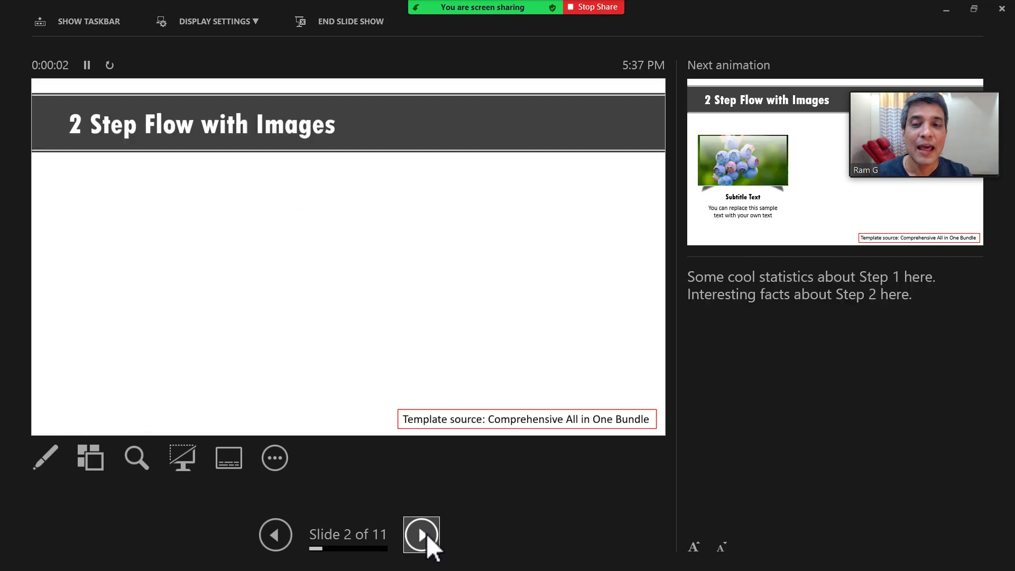
left_click(426, 534)
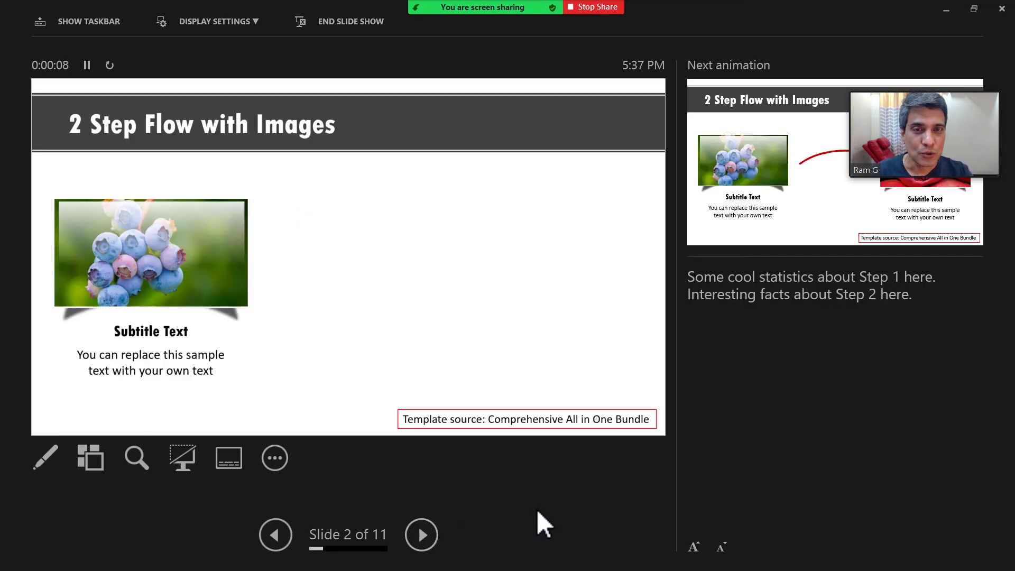
mouse_move(514, 2)
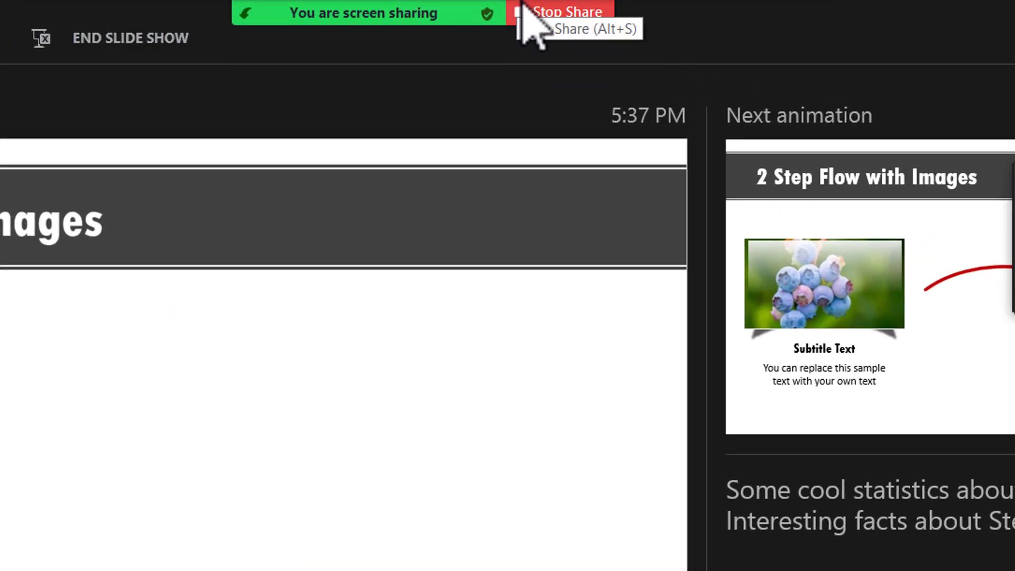
Step: Replace the window share with an Advanced 'Portion of Screen' share
mouse_move(516, 1)
left_click(518, 29)
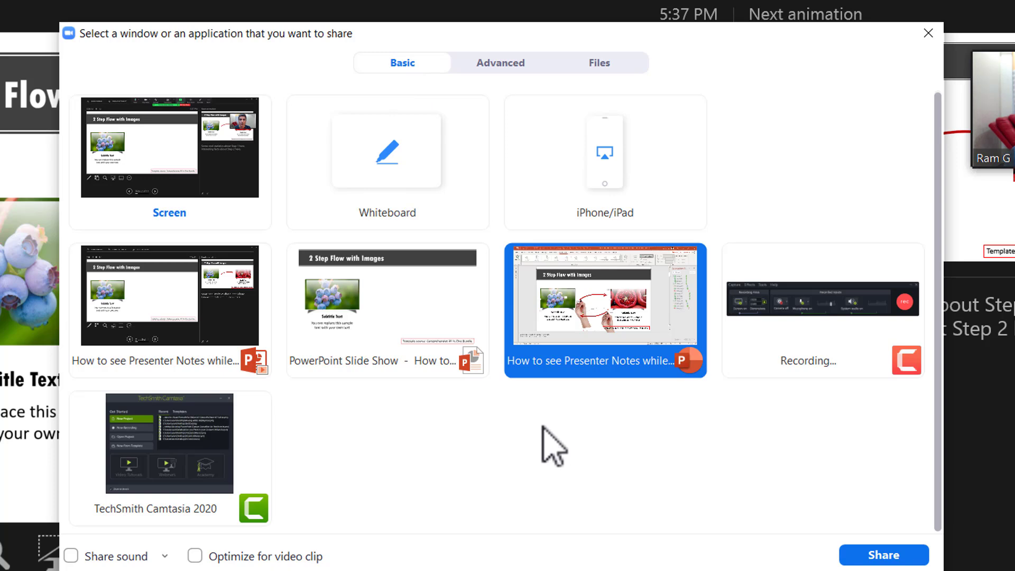
left_click(507, 66)
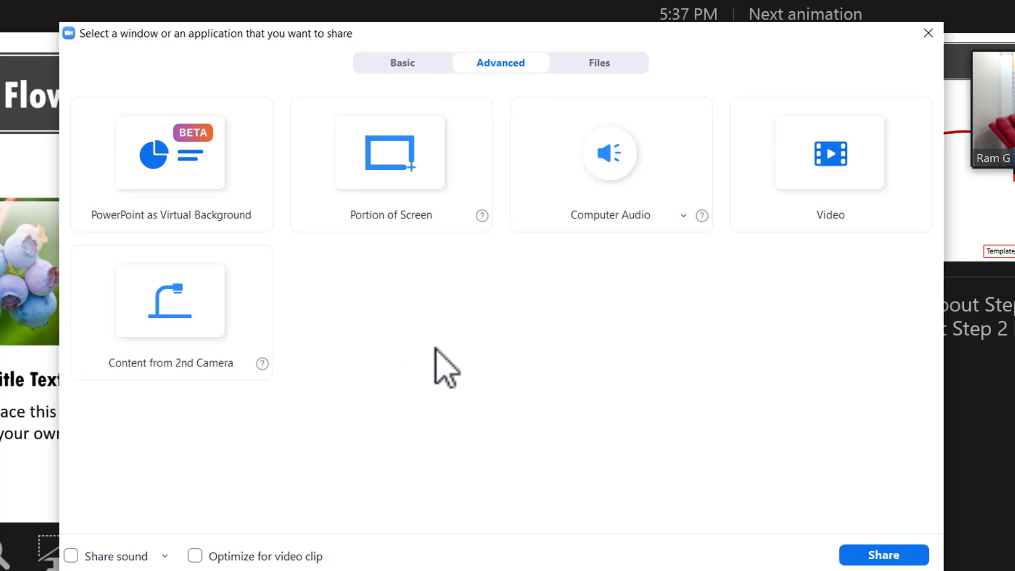
left_click(393, 163)
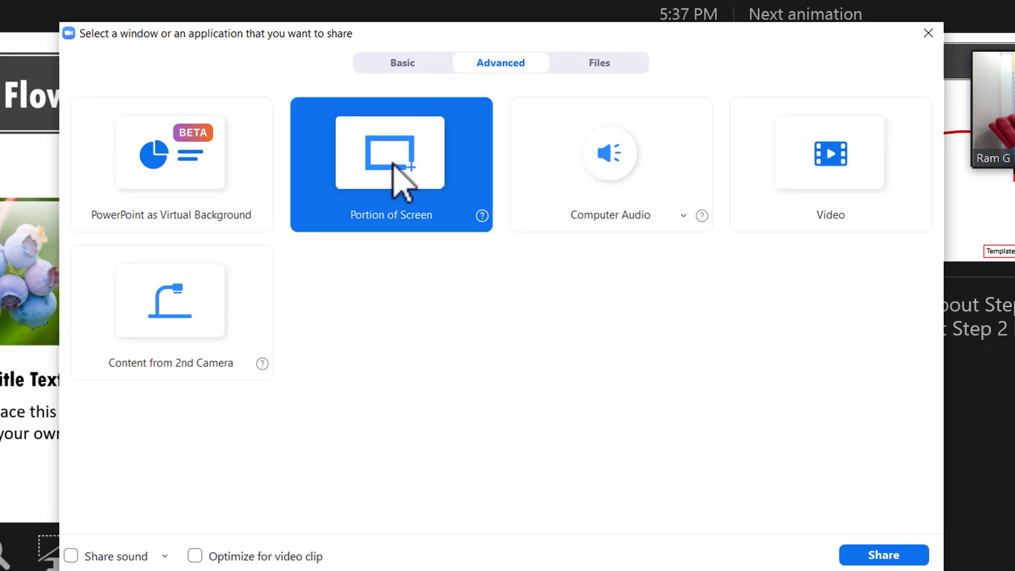
left_click(887, 556)
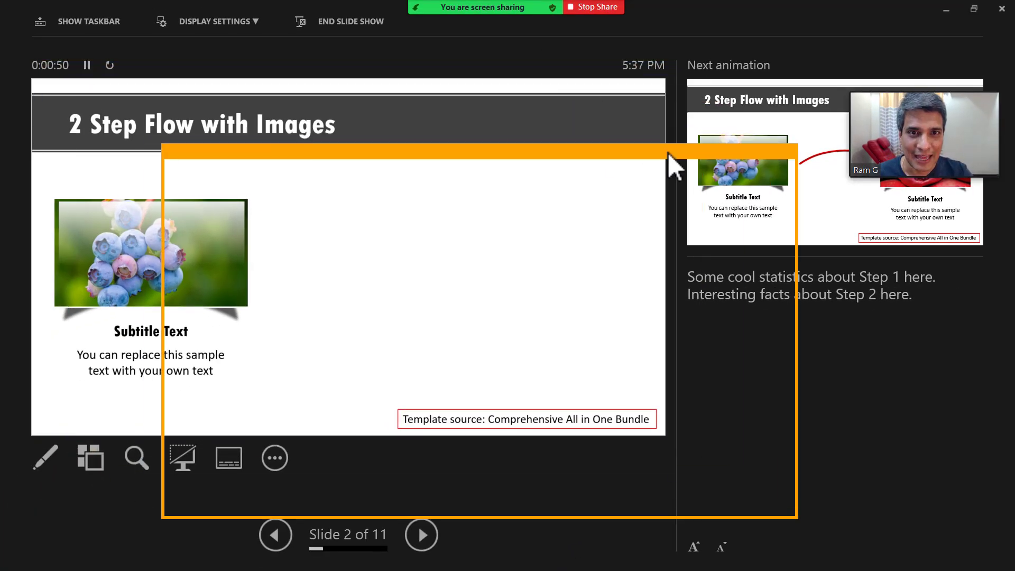
Step: Drag the orange share frame up and left until it surrounds the presented slide
left_click_drag(667, 153, 591, 96)
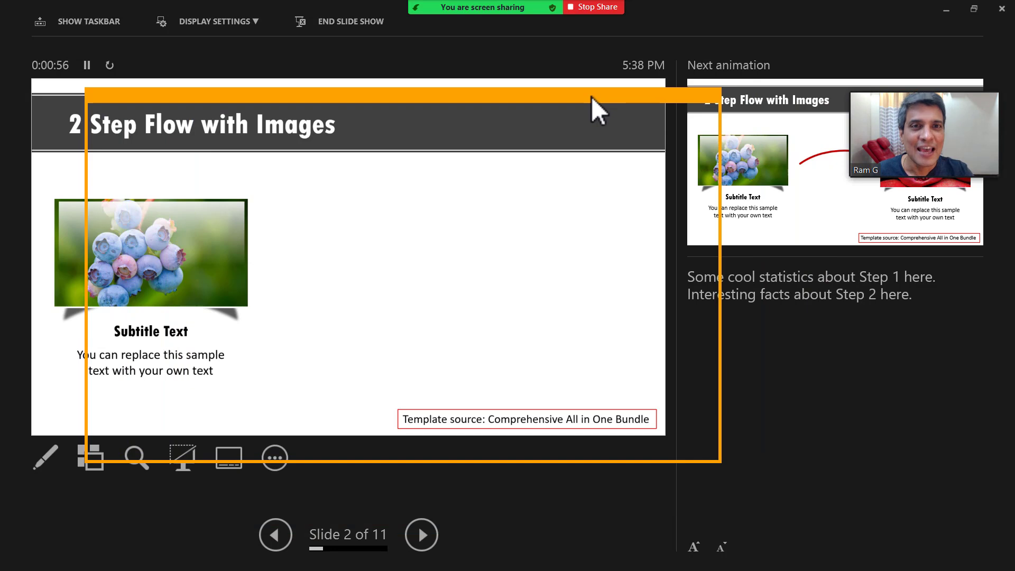
left_click_drag(591, 96, 535, 71)
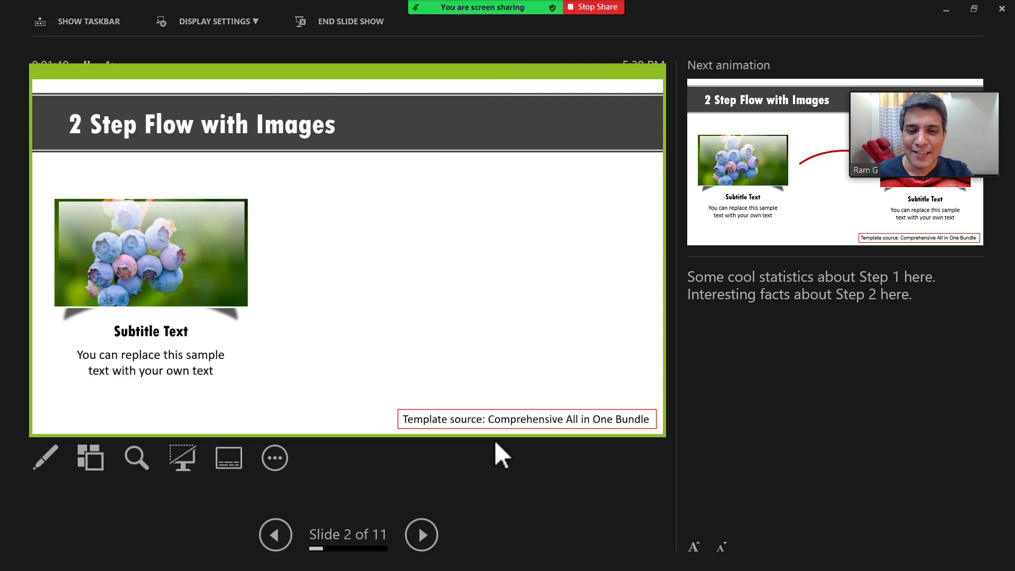
Step: Snug the frame's bottom to the slide, advance three animations, and drag Zoom's video below the slide
mouse_move(493, 438)
left_mouse_down()
mouse_move(509, 384)
mouse_move(510, 437)
left_mouse_up()
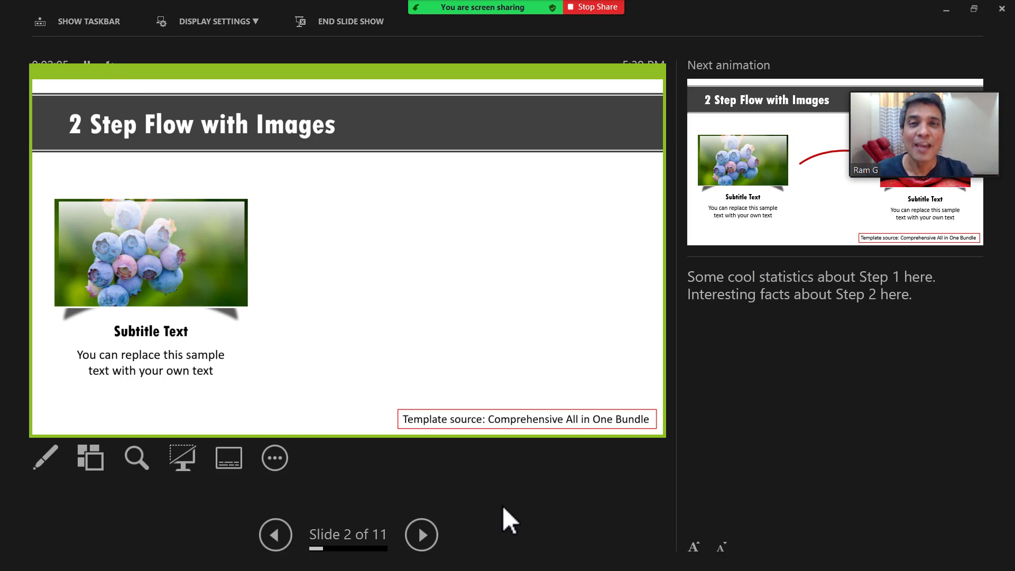
key("Right")
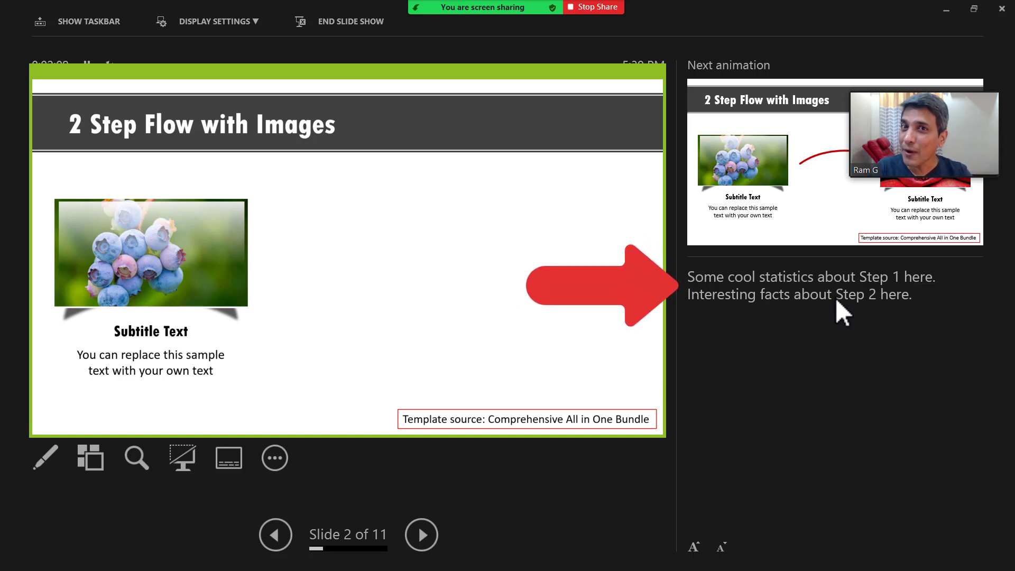
key("Right")
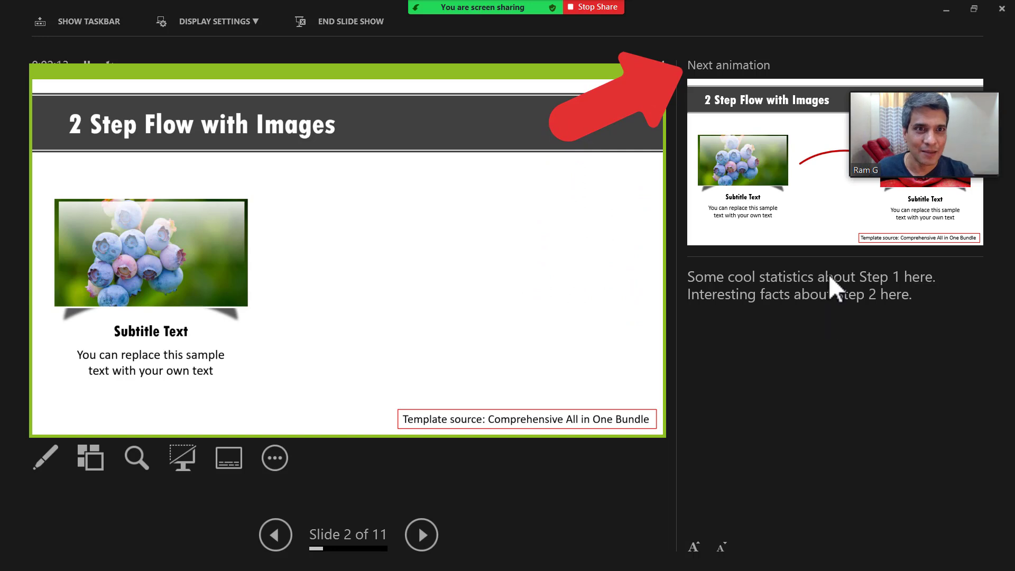
key("Right")
mouse_move(954, 123)
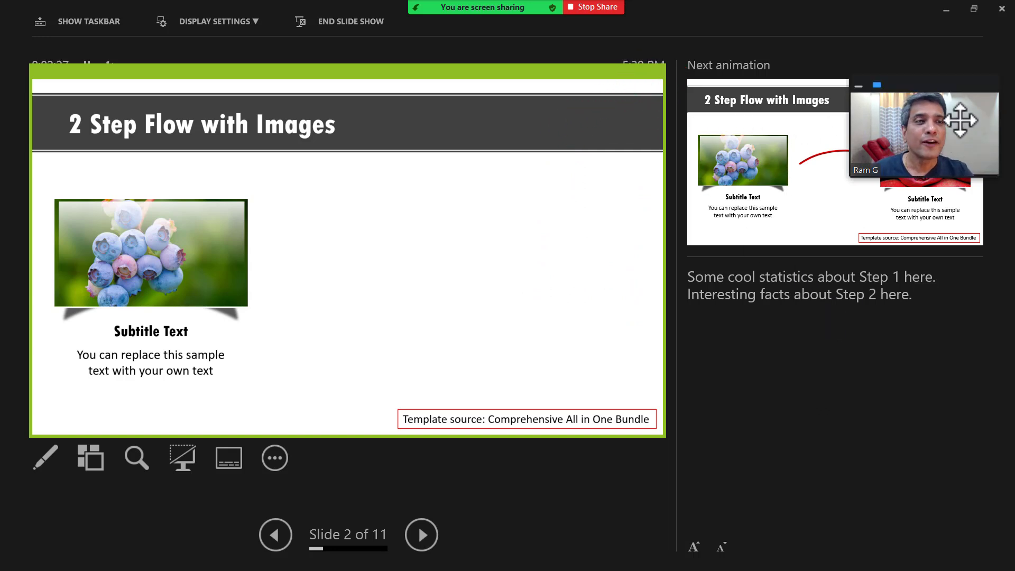
left_click_drag(951, 104, 585, 483)
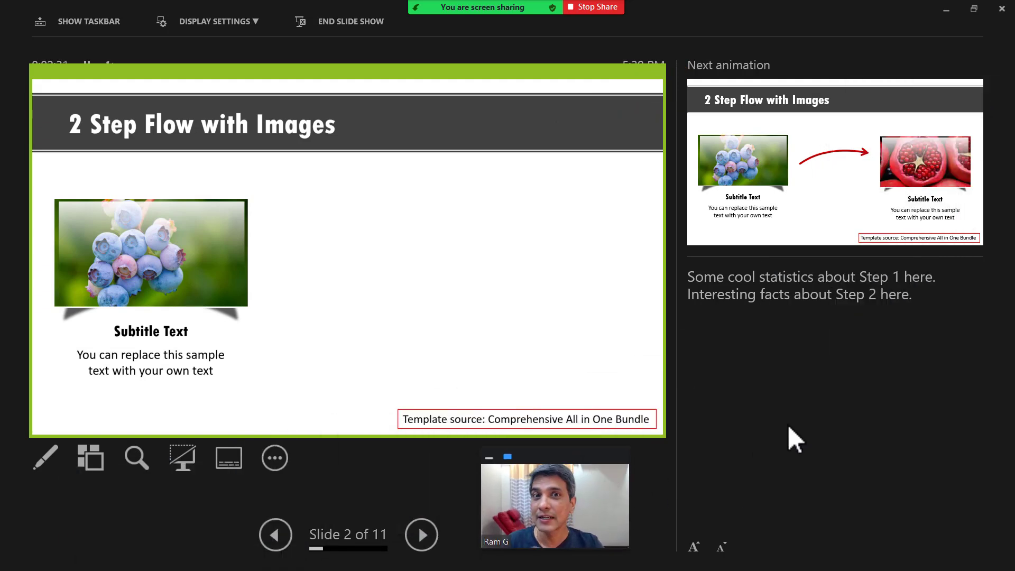